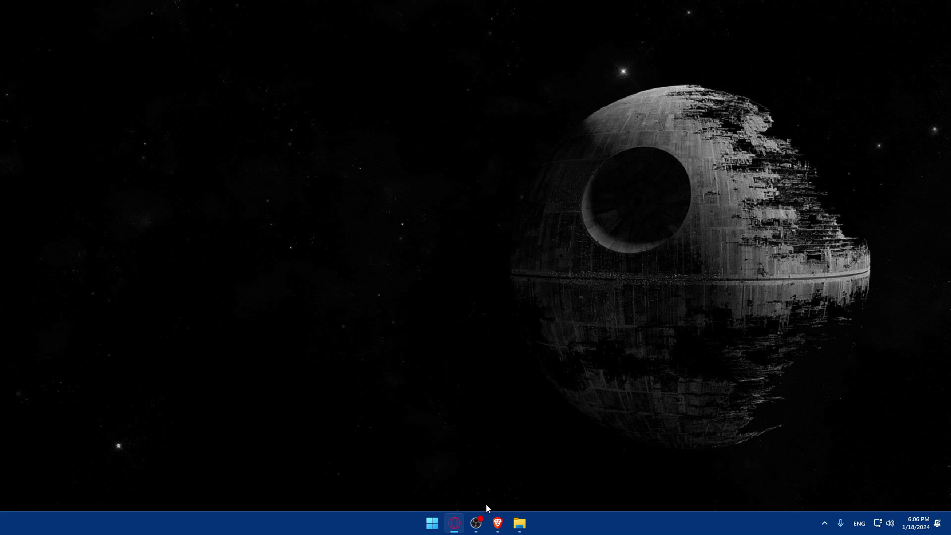
# Move the pinned Brave taskbar icon so it sits after File Explorer
pyautogui.moveTo(497, 523); pyautogui.dragTo(521, 525)
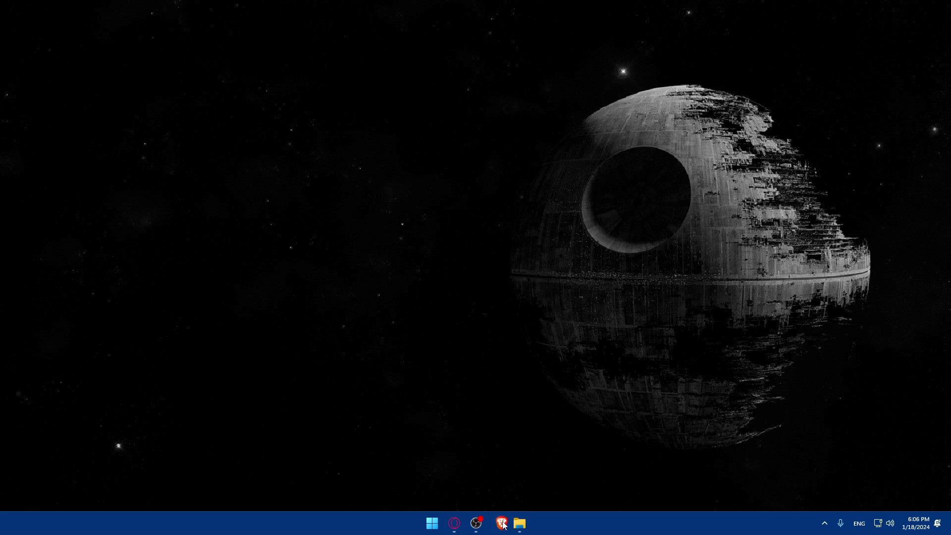
# Launch Brave and load infinityfree.com from the address bar suggestion
pyautogui.click(518, 521)
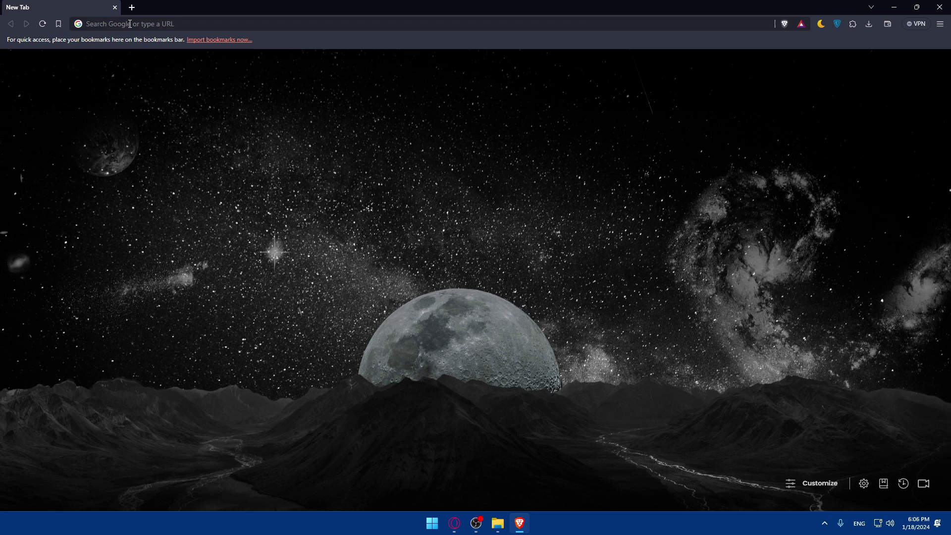
pyautogui.click(130, 24)
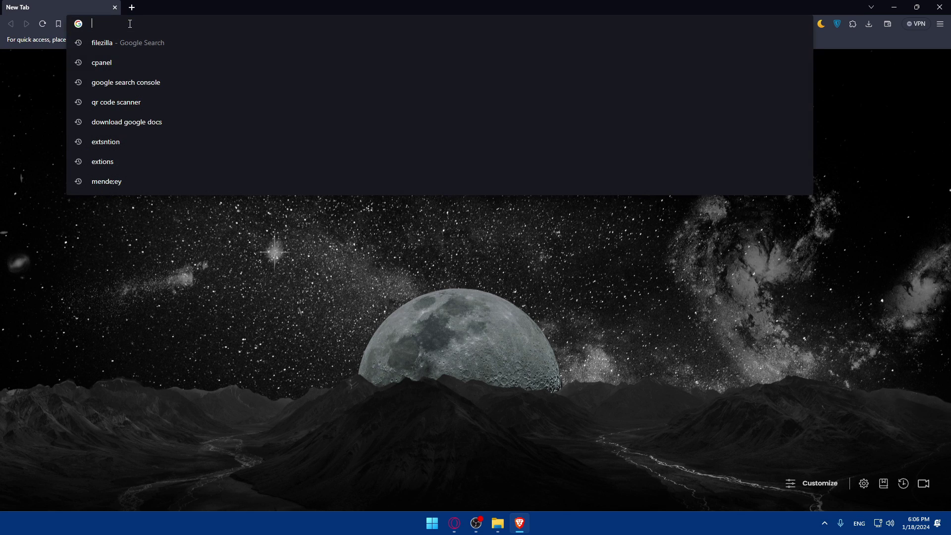
pyautogui.write('in')
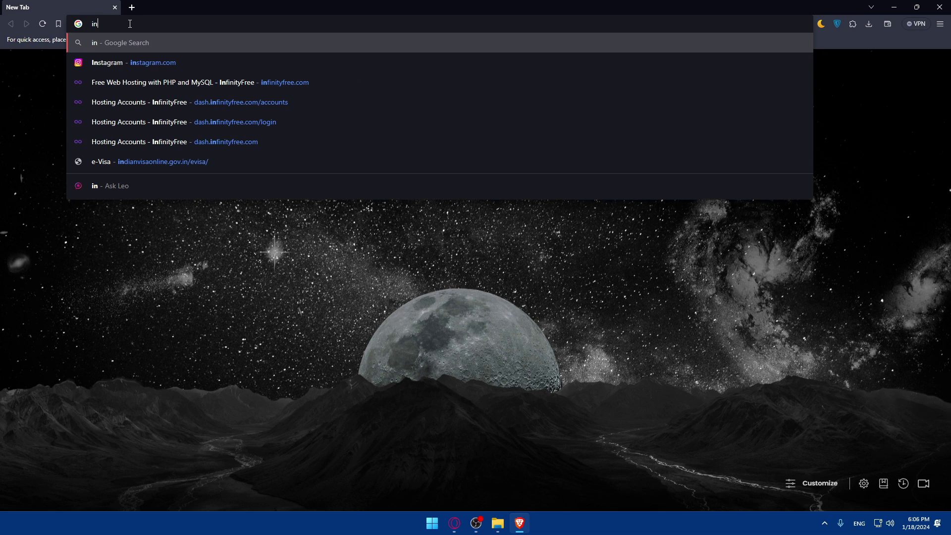
pyautogui.write('fini')
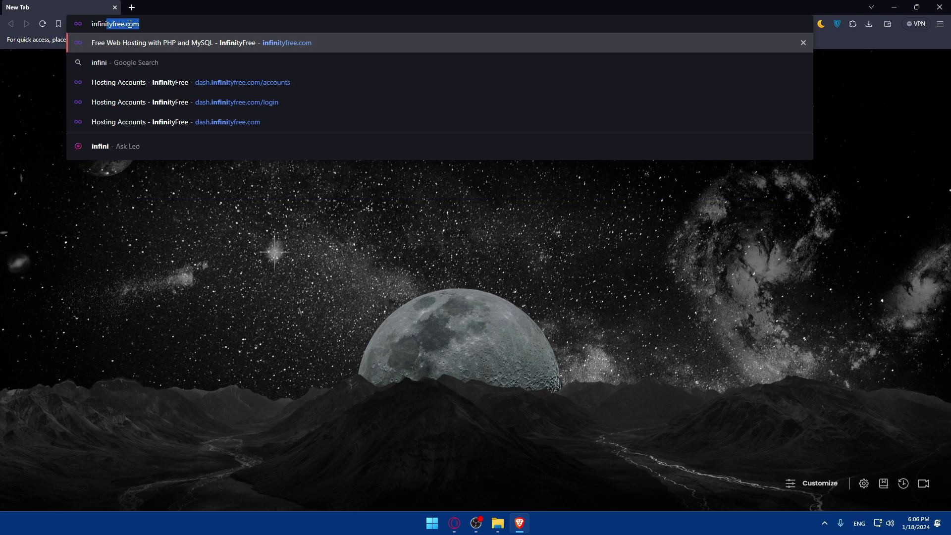
pyautogui.write('tyfree.')
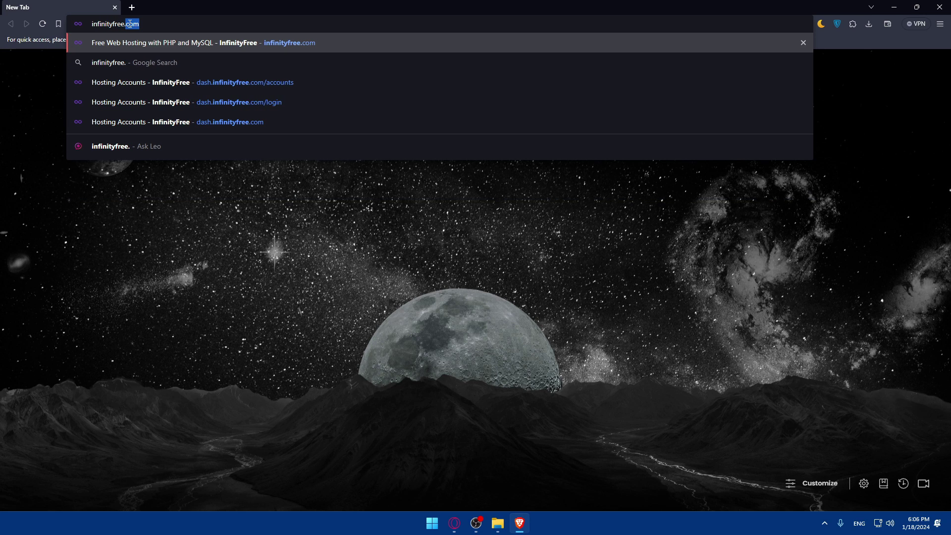
pyautogui.press('Return')
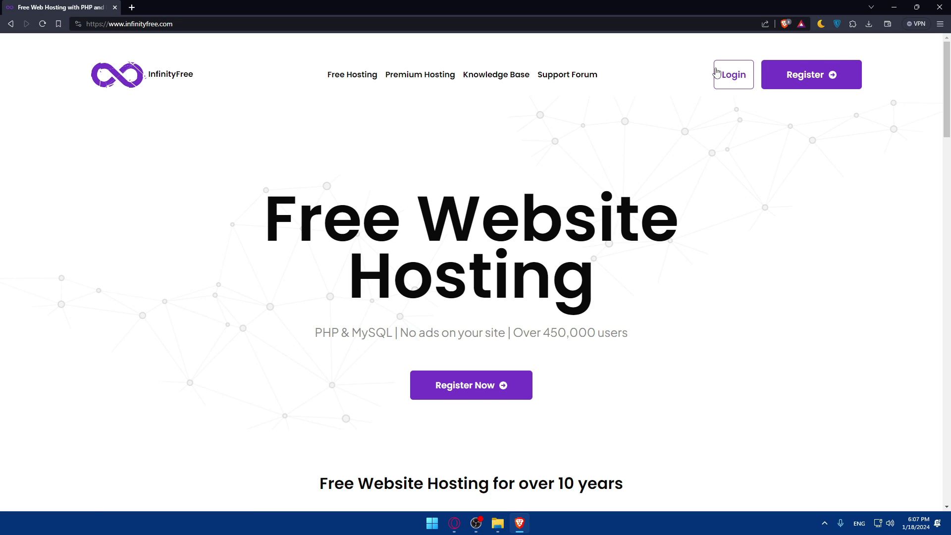
# Log in to InfinityFree, open the hosting account and launch its VistaPanel control panel
pyautogui.click(737, 85)
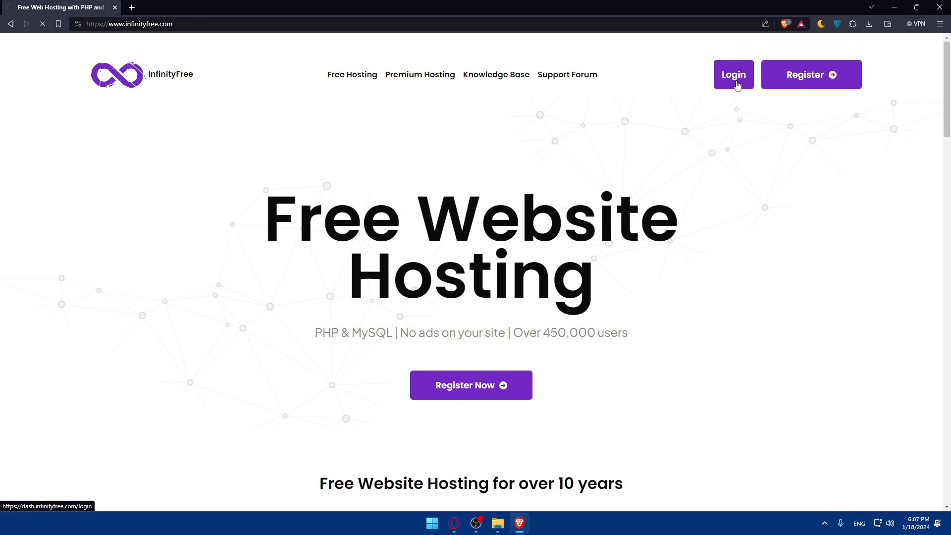
pyautogui.hotkey('alt', 'Left')
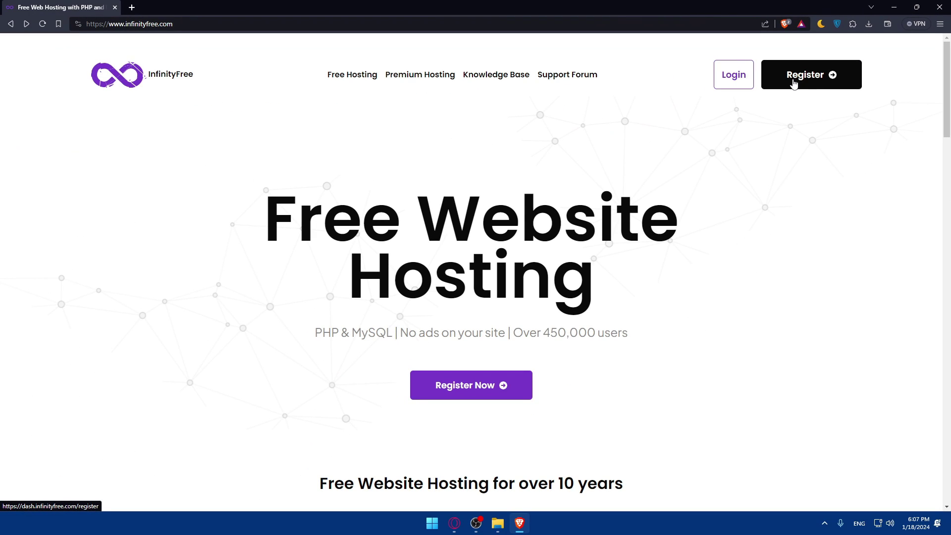
pyautogui.click(793, 84)
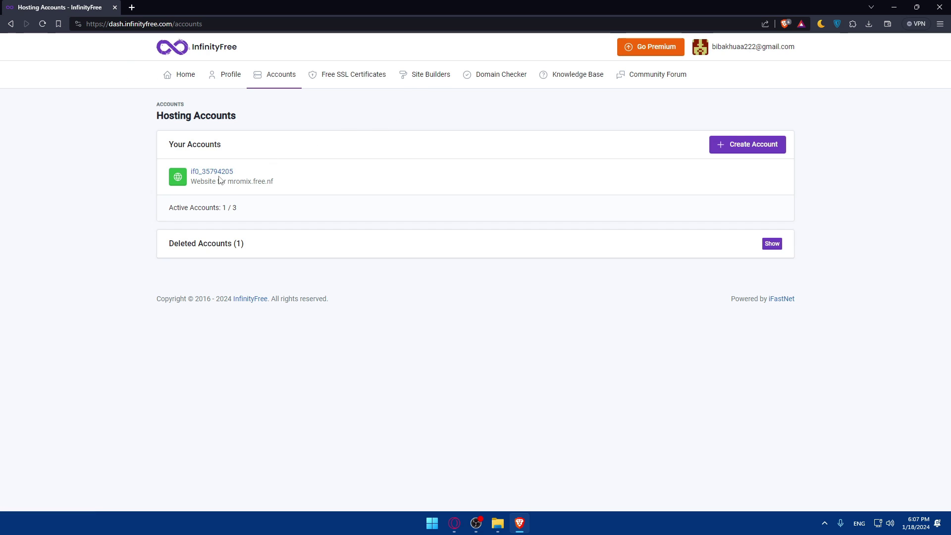
pyautogui.click(213, 172)
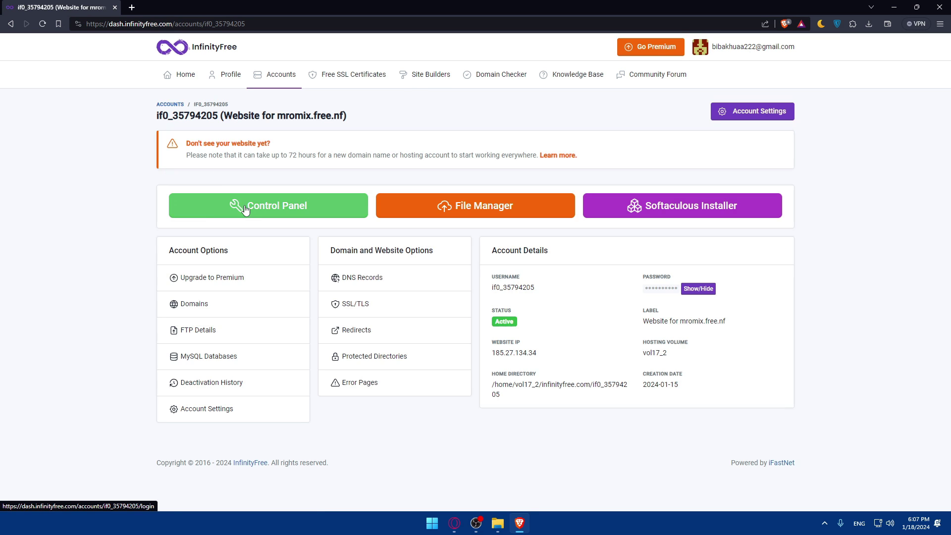
pyautogui.click(294, 215)
pyautogui.click(293, 215)
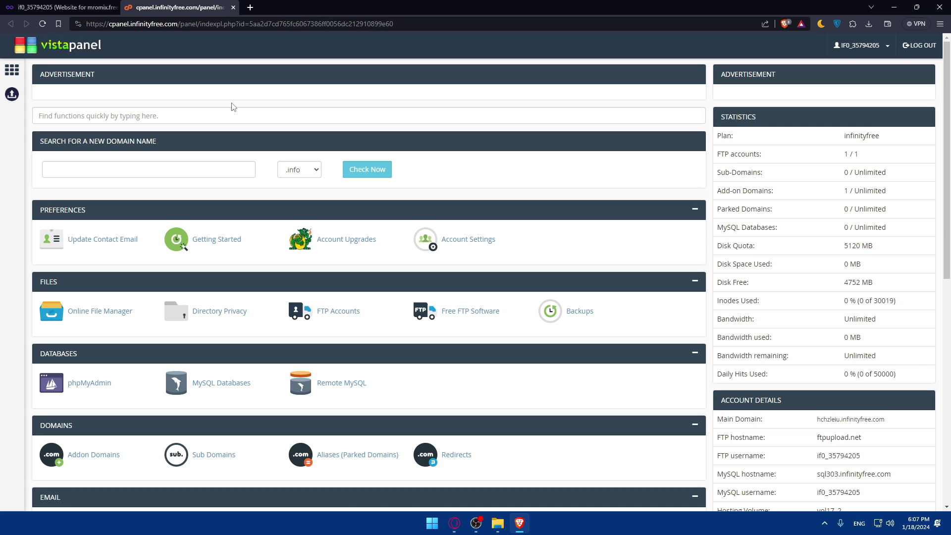
pyautogui.scroll(-1, 249, 111)
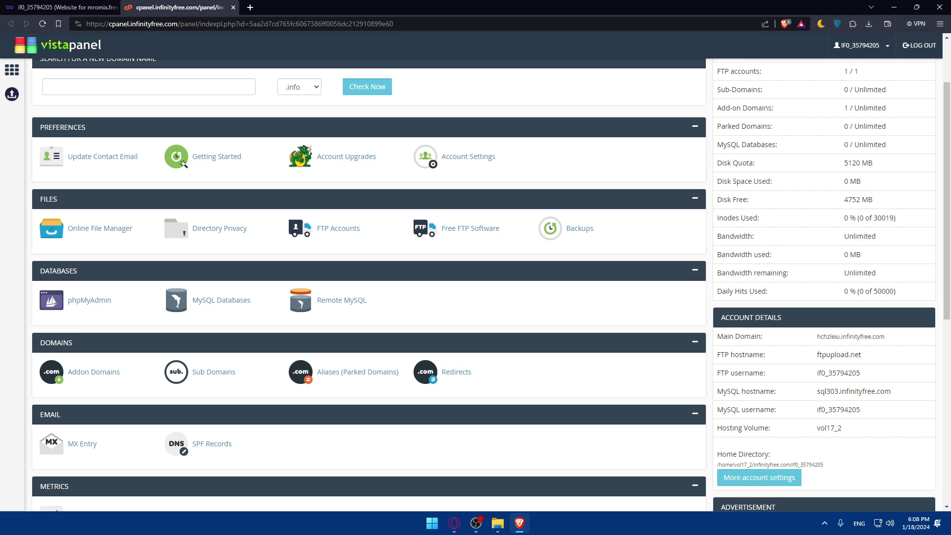
# Open a new browser tab next to the VistaPanel tab
pyautogui.click(251, 8)
pyautogui.write('vbs')
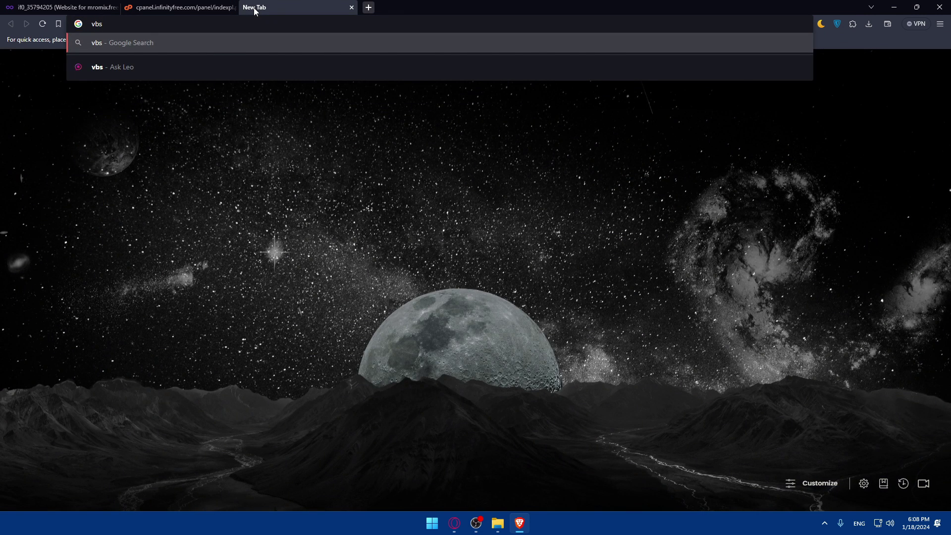
# Search 'vscode', visit and close code.visualstudio.com, then bring up Windows search
pyautogui.press('BackSpace')
pyautogui.press('BackSpace')
pyautogui.write('scode')
pyautogui.press('Return')
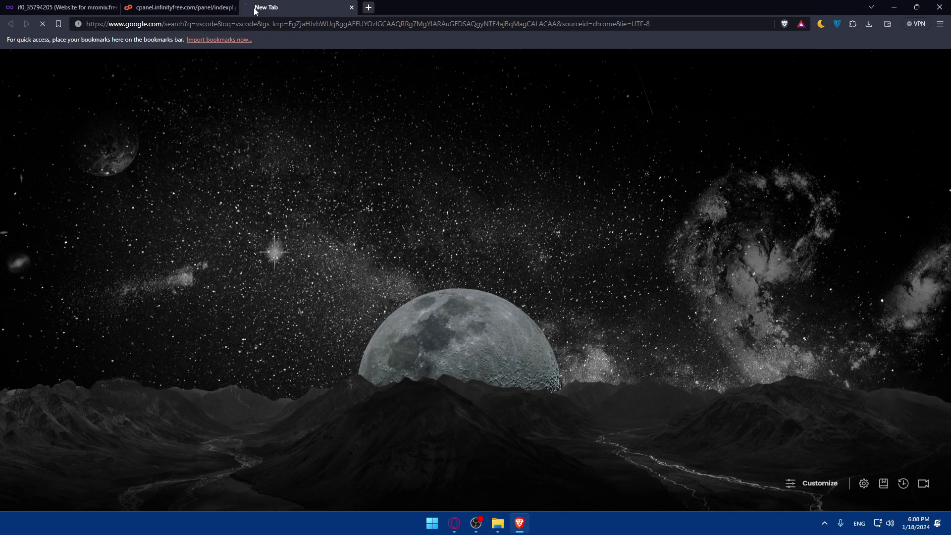
pyautogui.click(172, 151)
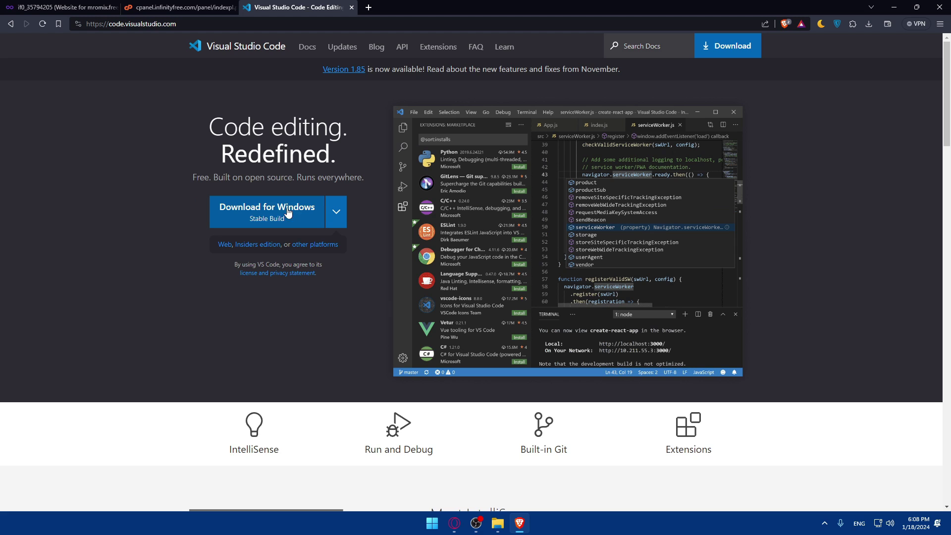
pyautogui.click(352, 8)
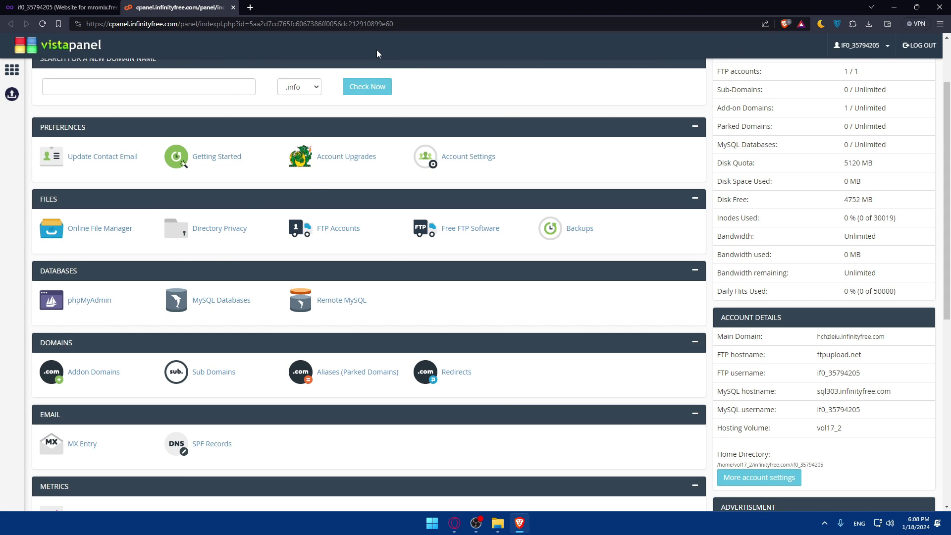
pyautogui.press('super')
pyautogui.write('vsc')
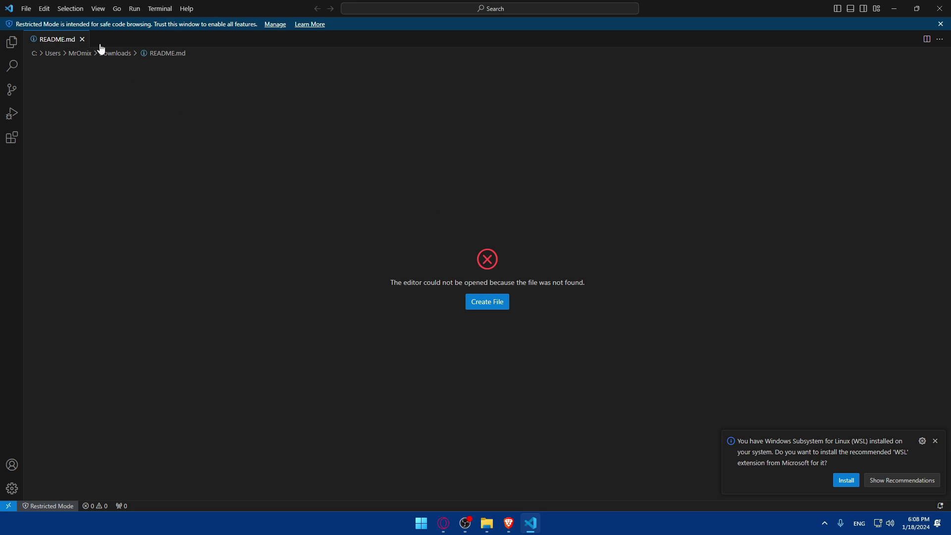
# Close the missing README.md and create a new untitled text file from the File menu
pyautogui.click(82, 38)
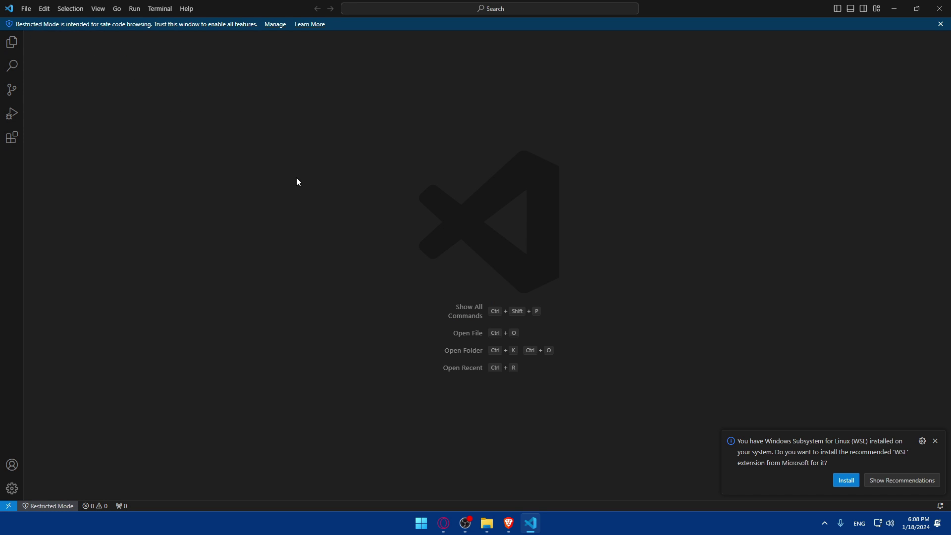
pyautogui.click(26, 9)
pyautogui.click(44, 36)
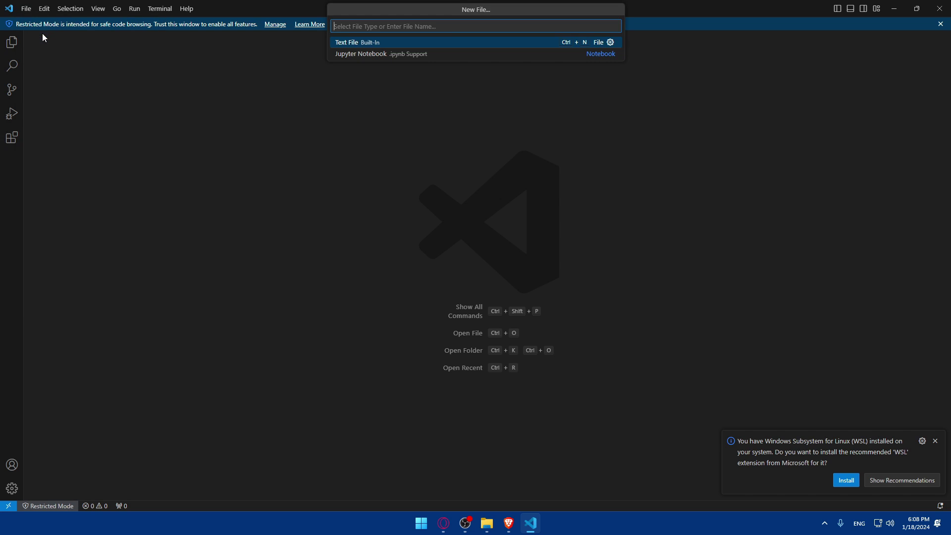
pyautogui.click(31, 9)
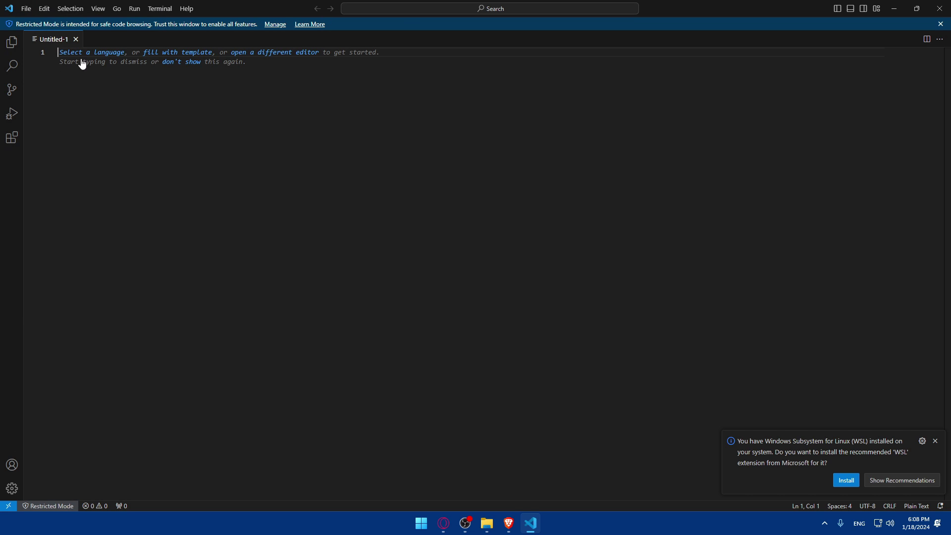
# Dismiss the Restricted Mode banner, close the untitled file, and show the Explorer panel
pyautogui.click(939, 24)
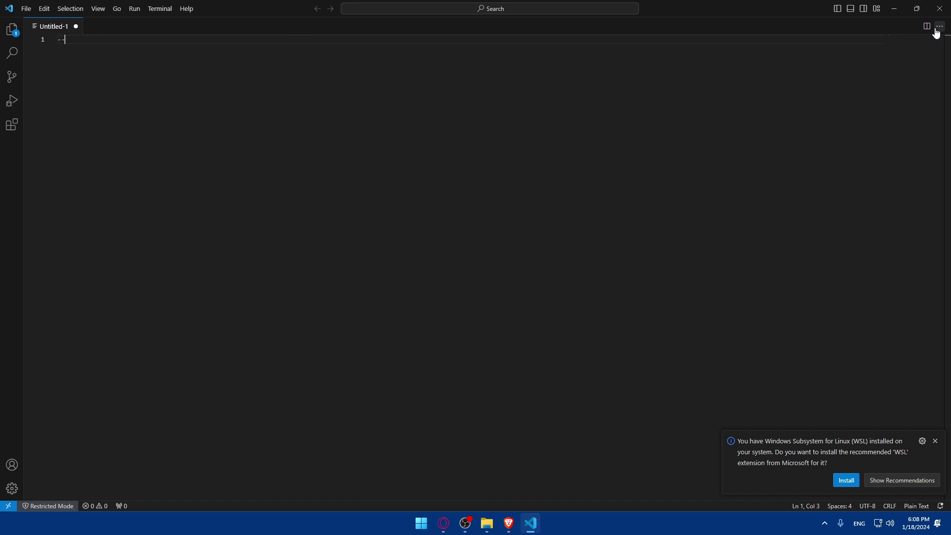
pyautogui.click(75, 26)
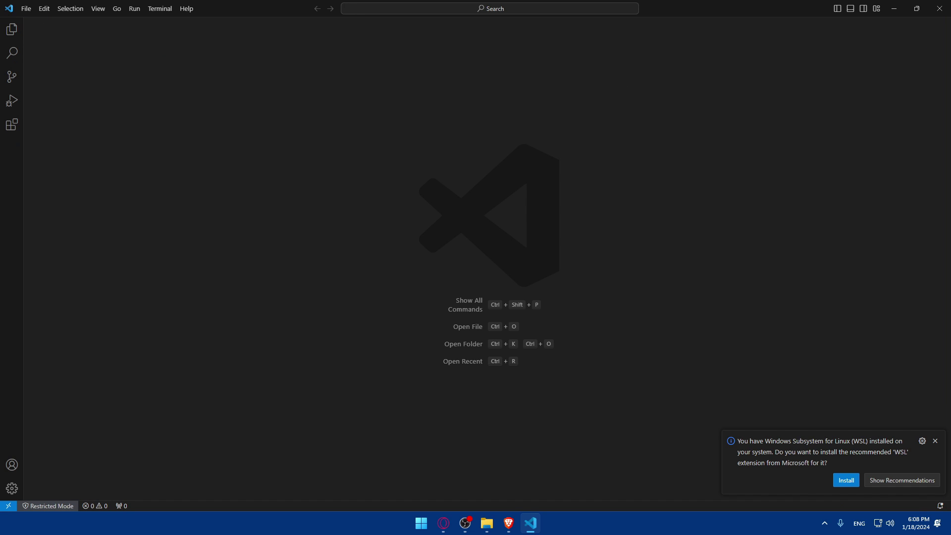
pyautogui.click(11, 29)
pyautogui.click(98, 116)
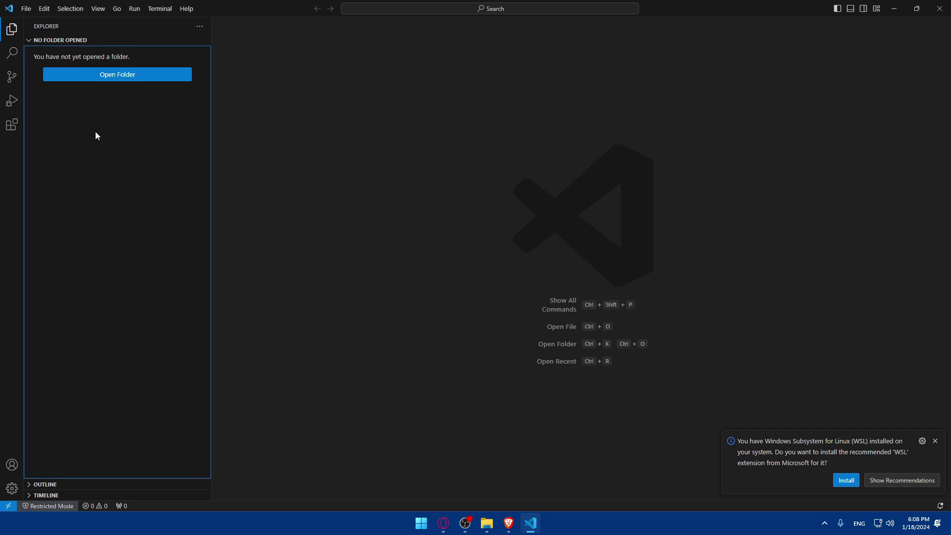
pyautogui.click(346, 209)
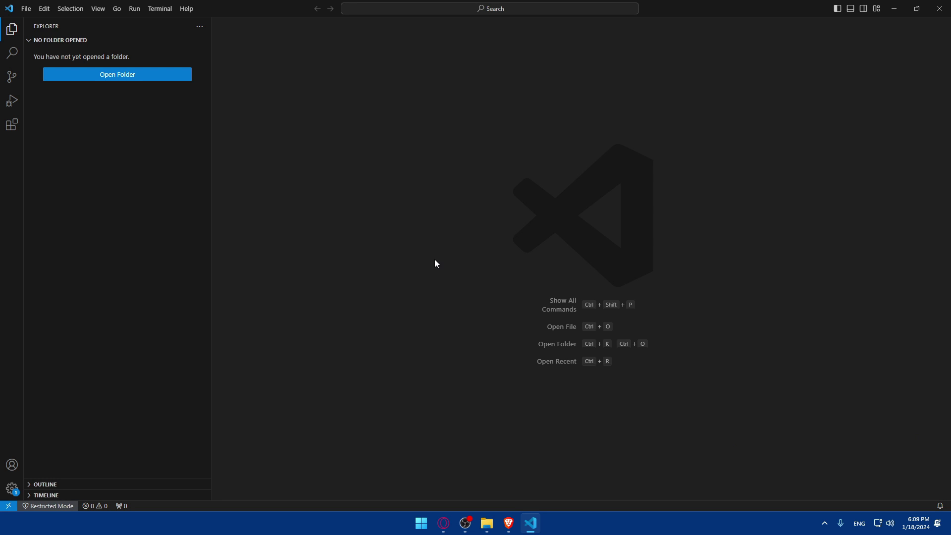
# Open the Extensions marketplace view from the Manage menu
pyautogui.click(12, 489)
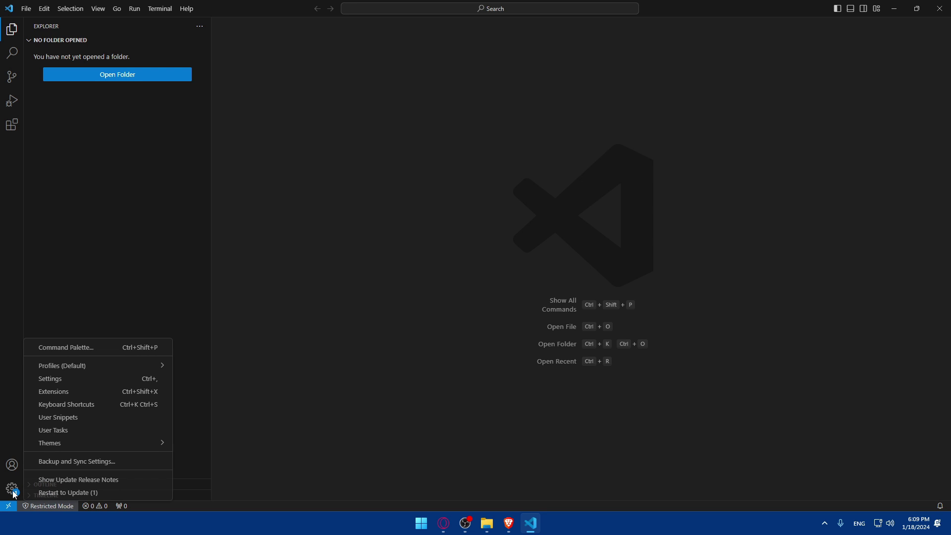
pyautogui.click(61, 391)
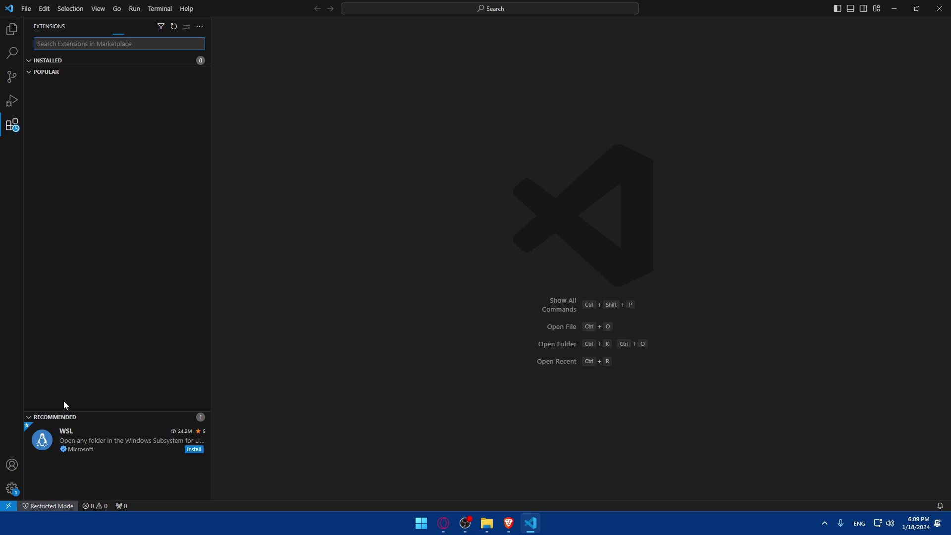
pyautogui.click(12, 487)
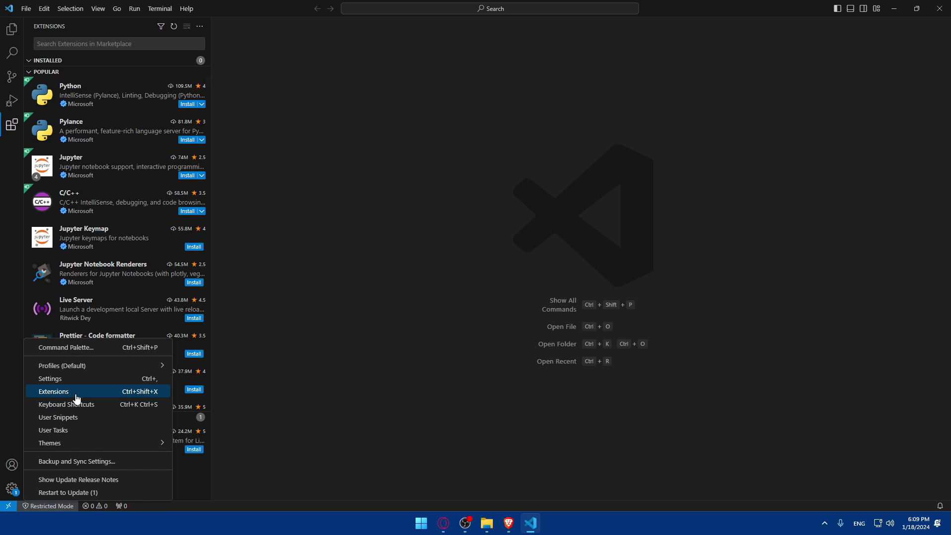
pyautogui.click(423, 297)
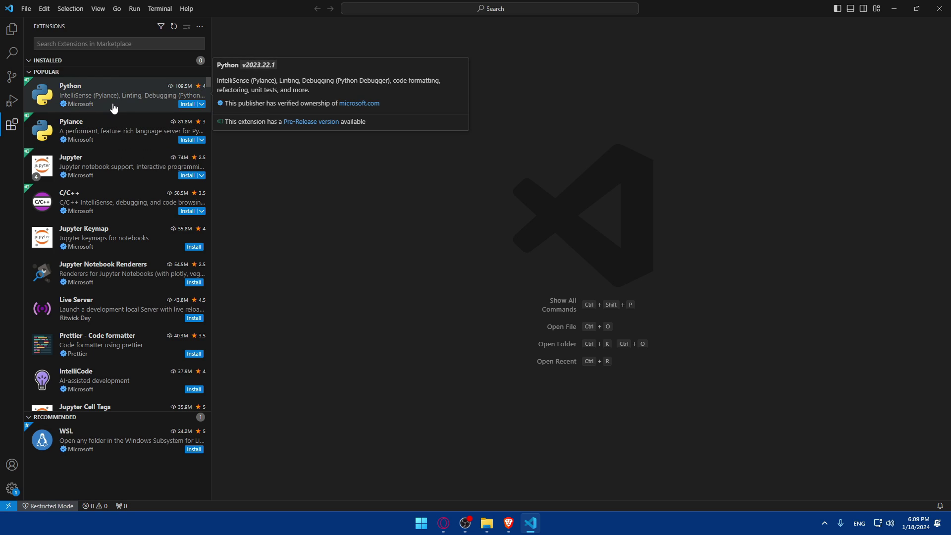
# Search the marketplace for Remote - SSH and install it
pyautogui.click(67, 43)
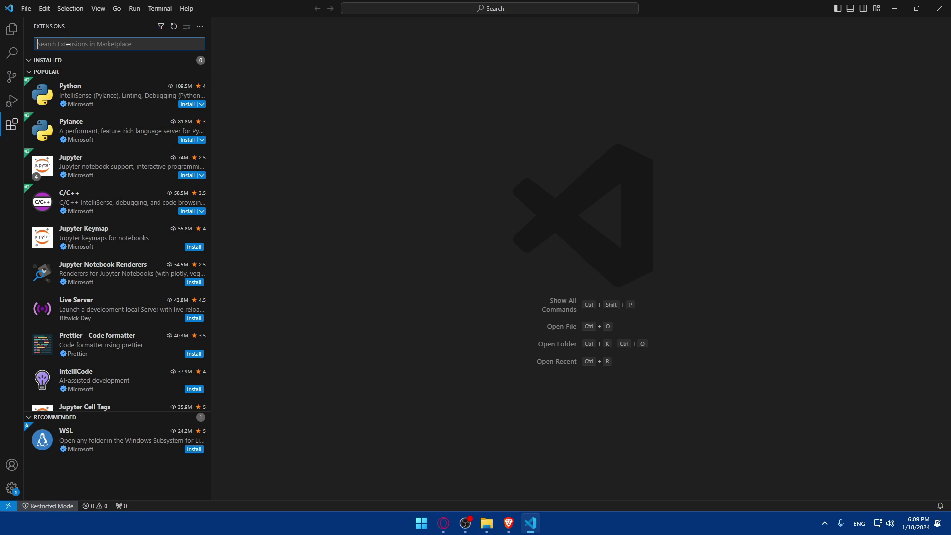
pyautogui.write('remote ssh')
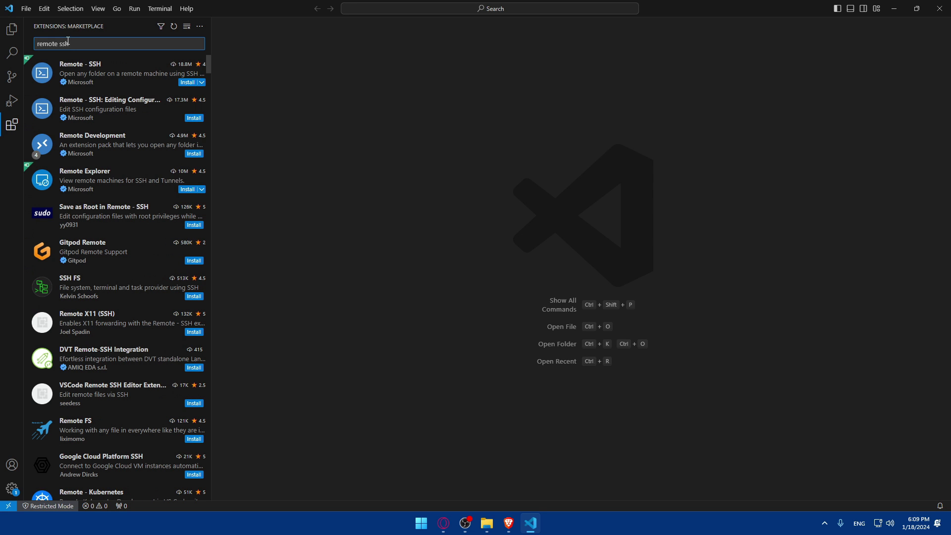
pyautogui.click(90, 76)
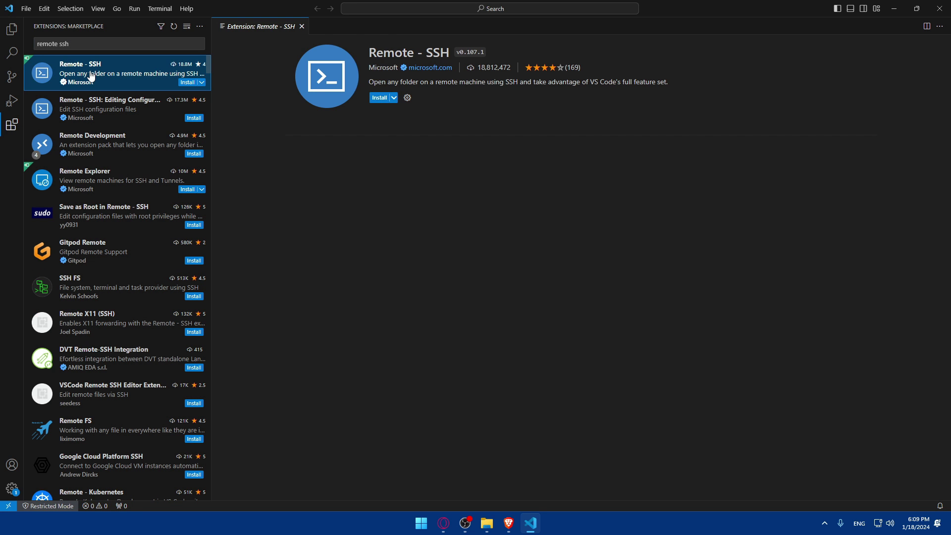
pyautogui.click(380, 99)
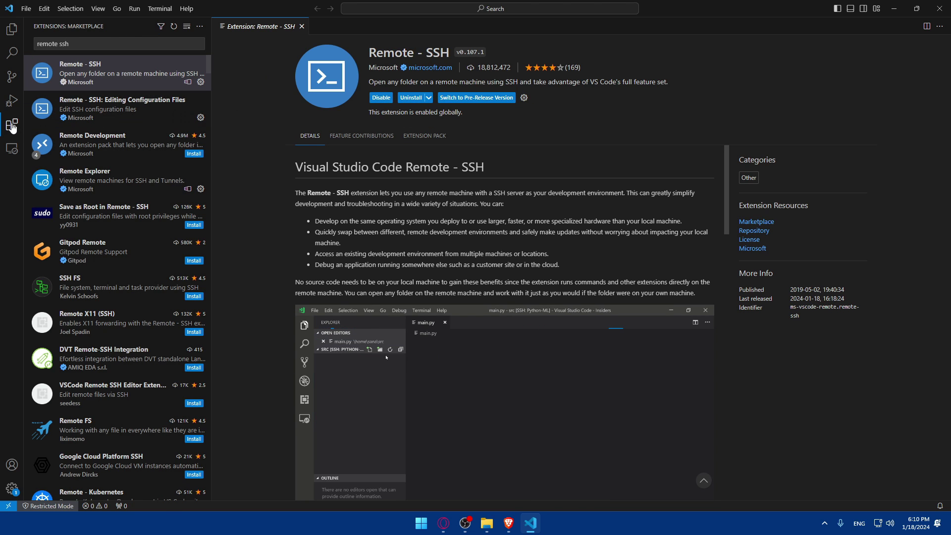
# In Remote Explorer's SSH section, use the + New Remote button
pyautogui.click(11, 148)
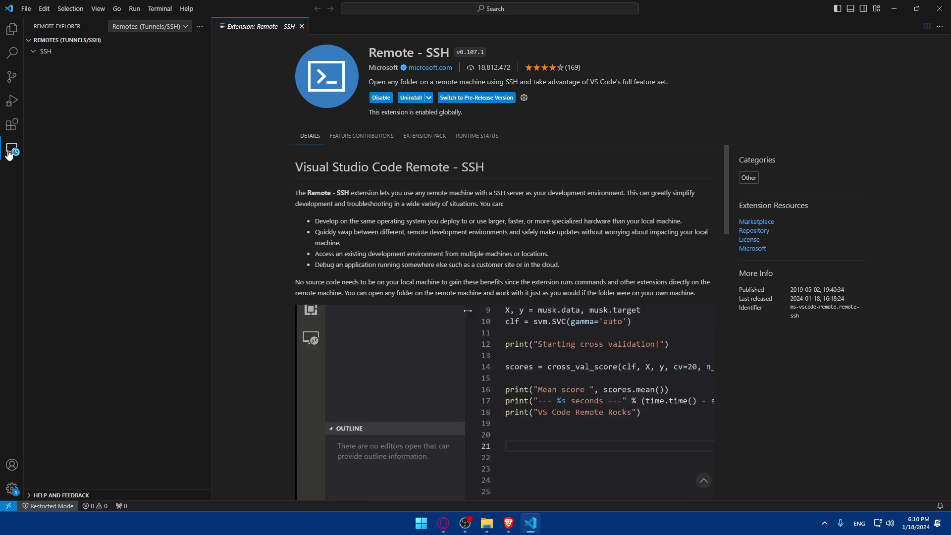
pyautogui.click(41, 52)
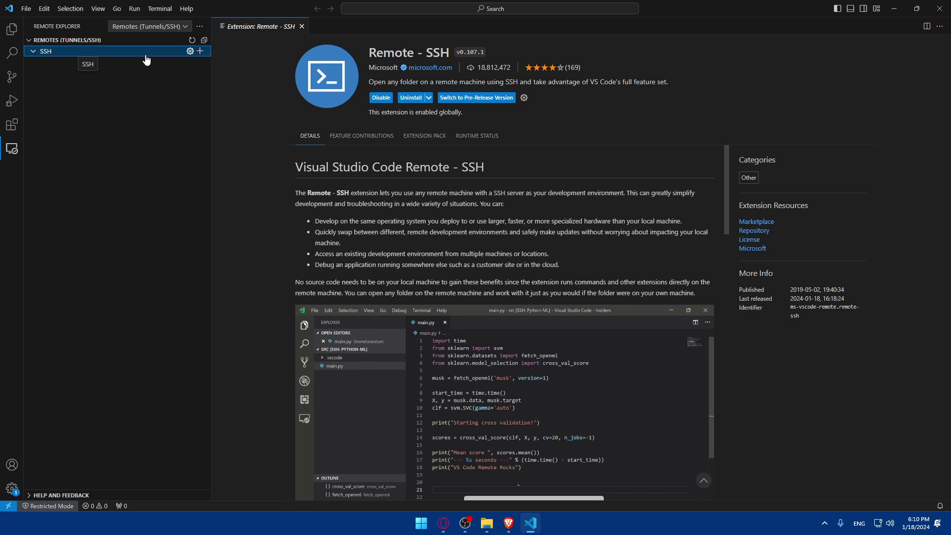
pyautogui.click(12, 149)
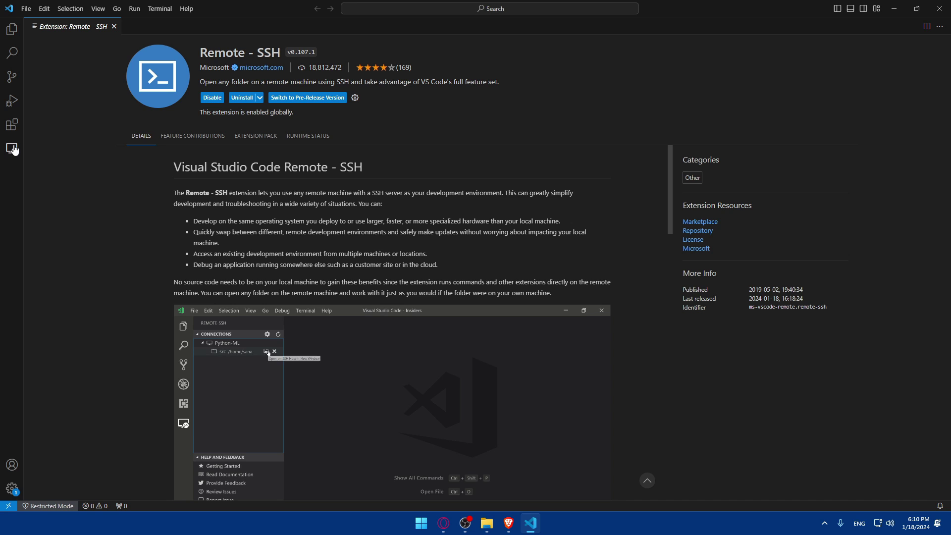
pyautogui.click(12, 149)
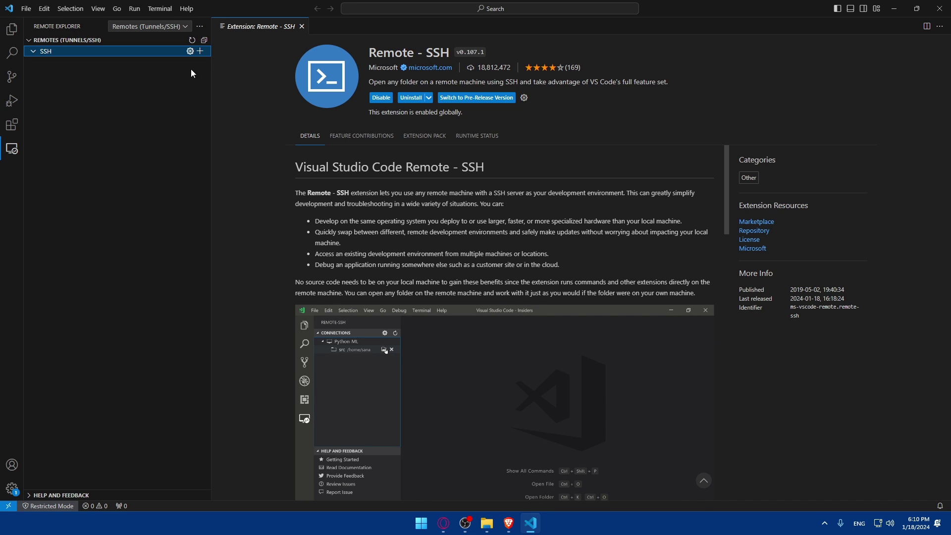
pyautogui.click(200, 51)
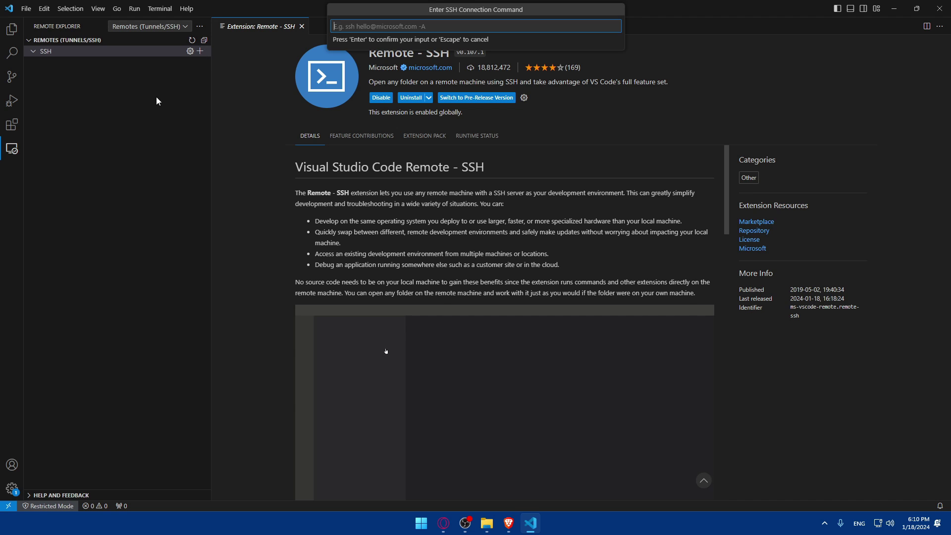
pyautogui.click(176, 90)
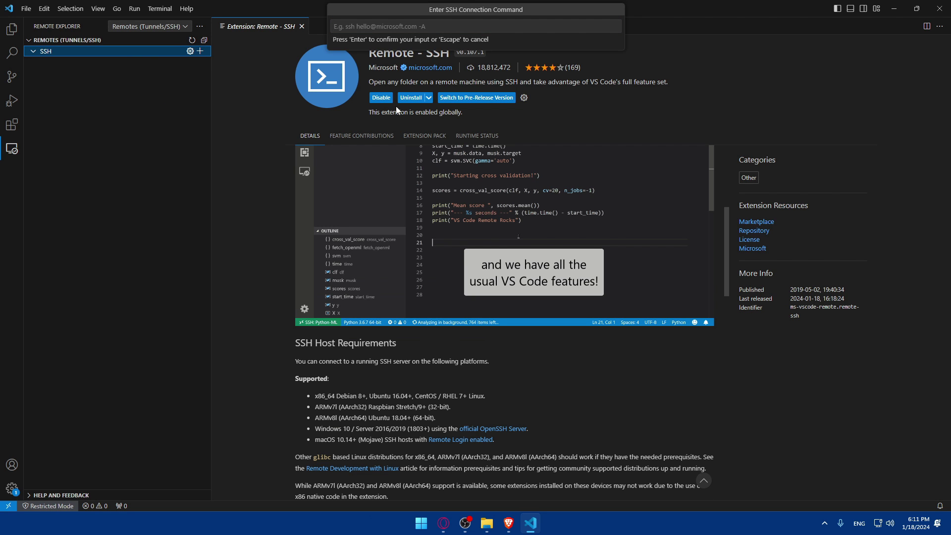
pyautogui.click(293, 93)
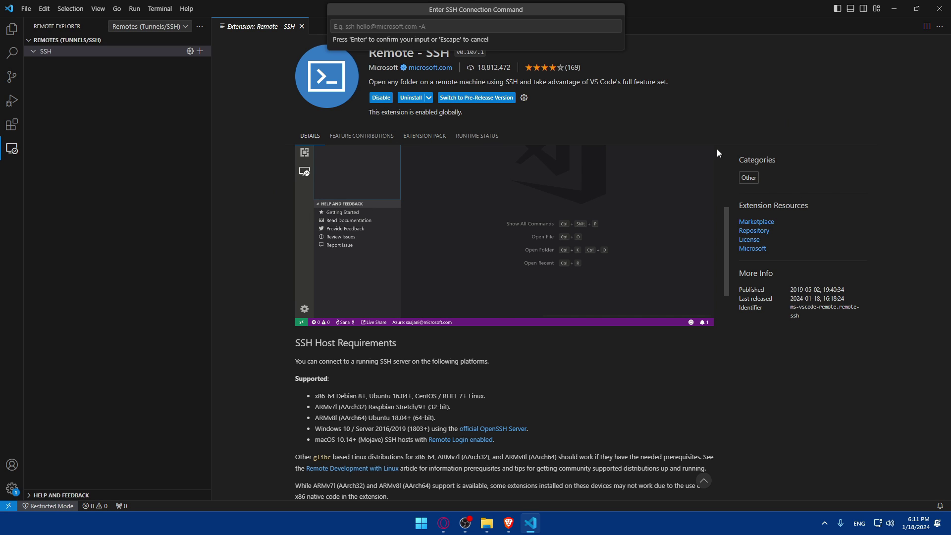
pyautogui.scroll(-5, 543, 208)
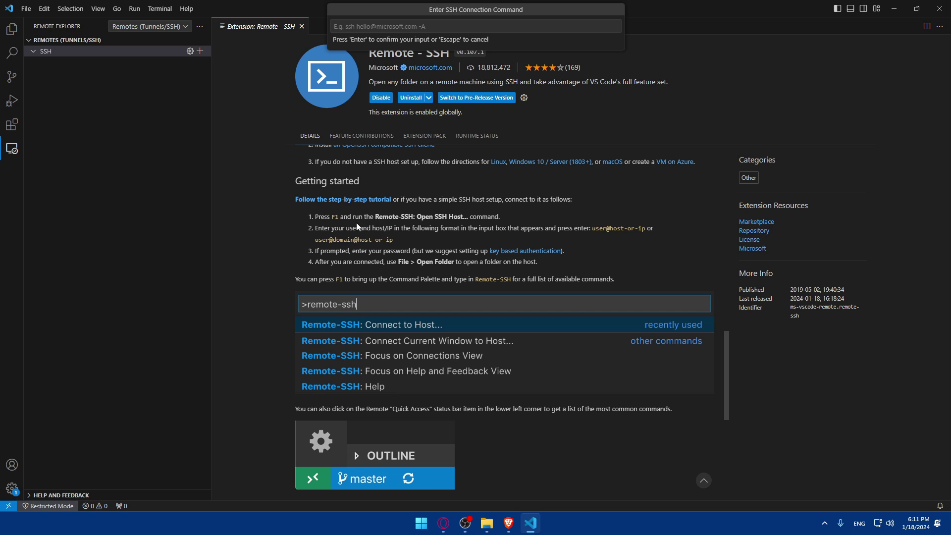
# Collapse the SSH section and run 'Remote-SSH: Connect to Host...' from the Command Palette
pyautogui.click(73, 52)
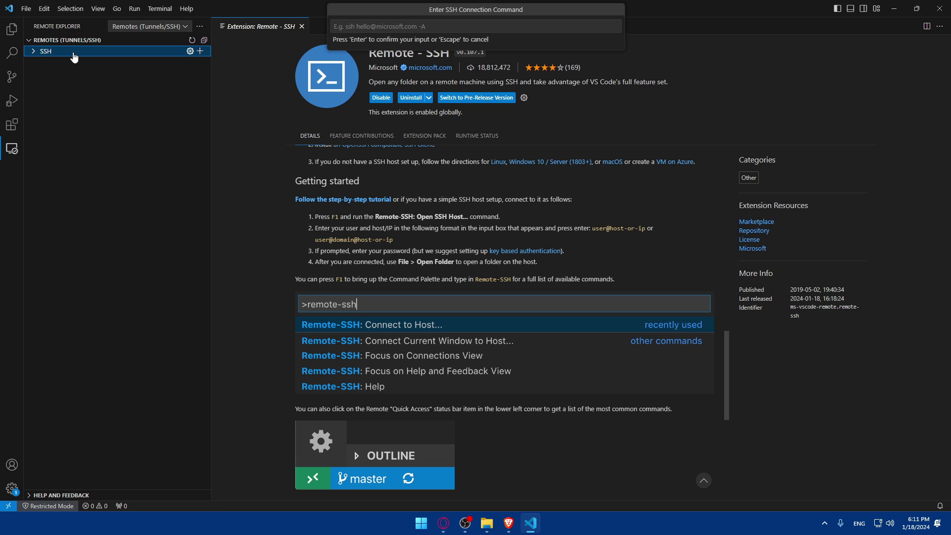
pyautogui.hotkey('ctrl', 'shift', 'p')
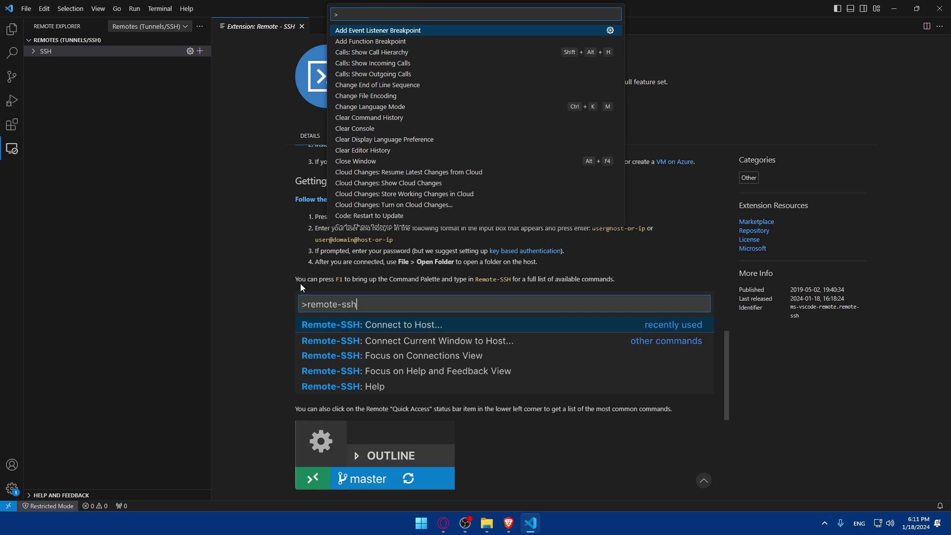
pyautogui.scroll(2, 361, 275)
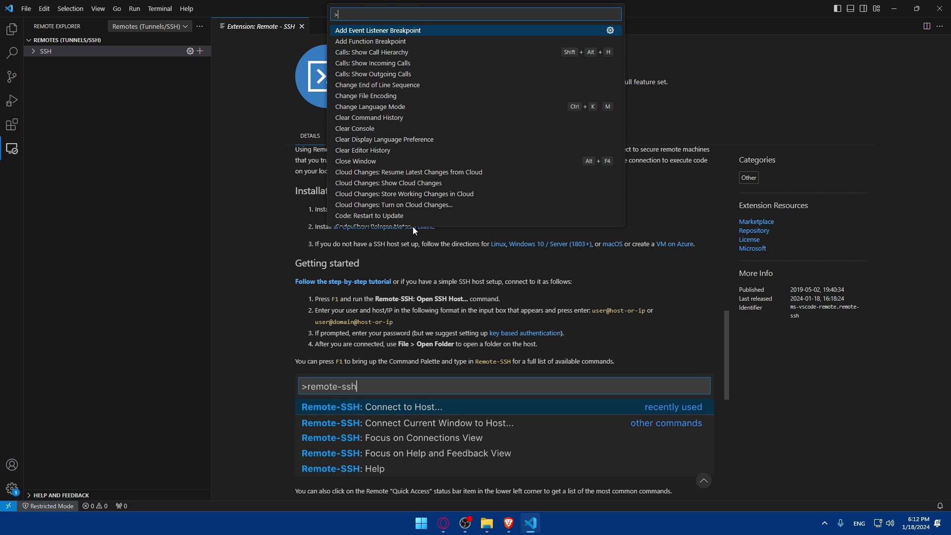
pyautogui.write('remote ss')
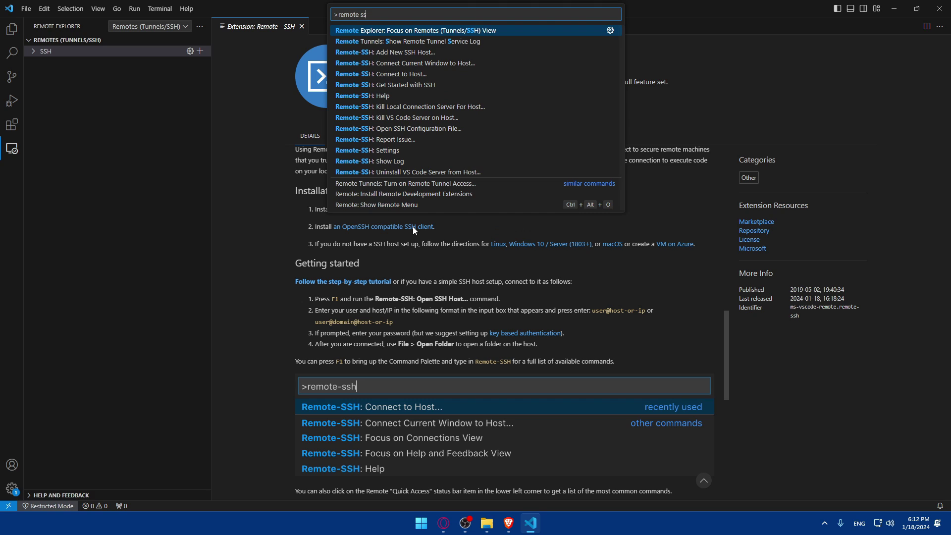
pyautogui.write('h')
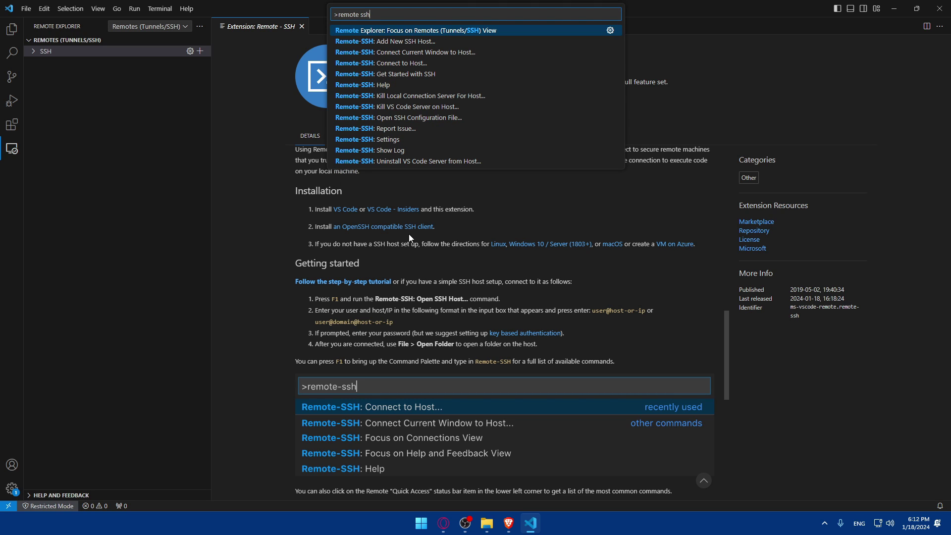
pyautogui.click(399, 66)
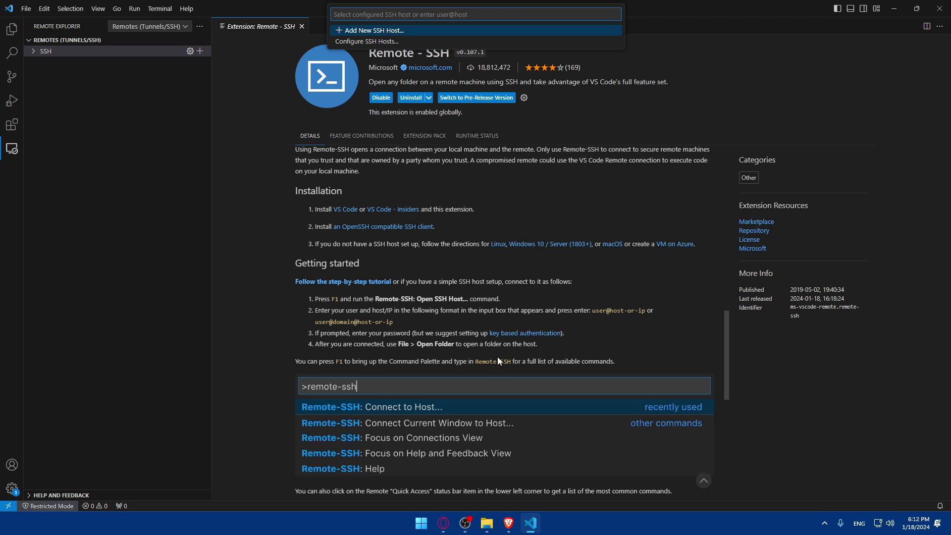
pyautogui.scroll(-1, 499, 355)
pyautogui.scroll(-2, 499, 354)
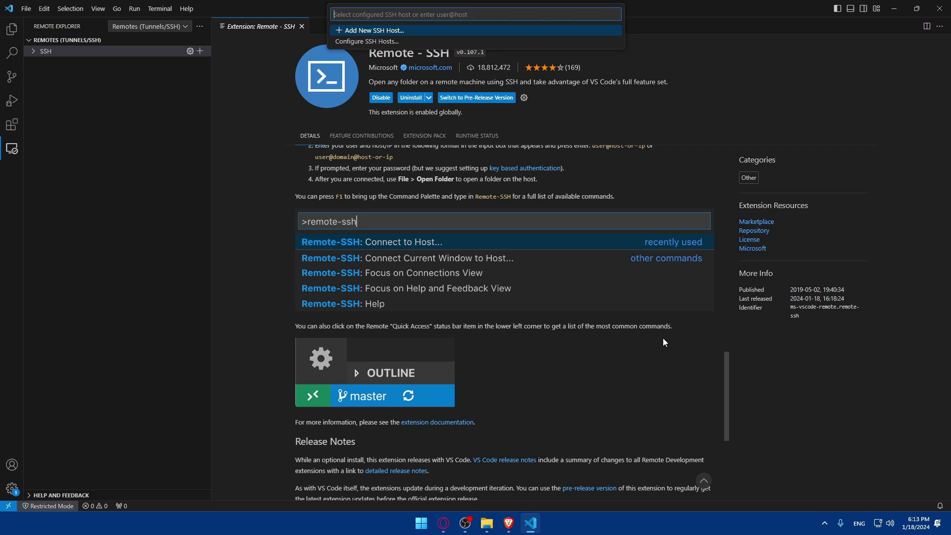
pyautogui.scroll(-2, 395, 350)
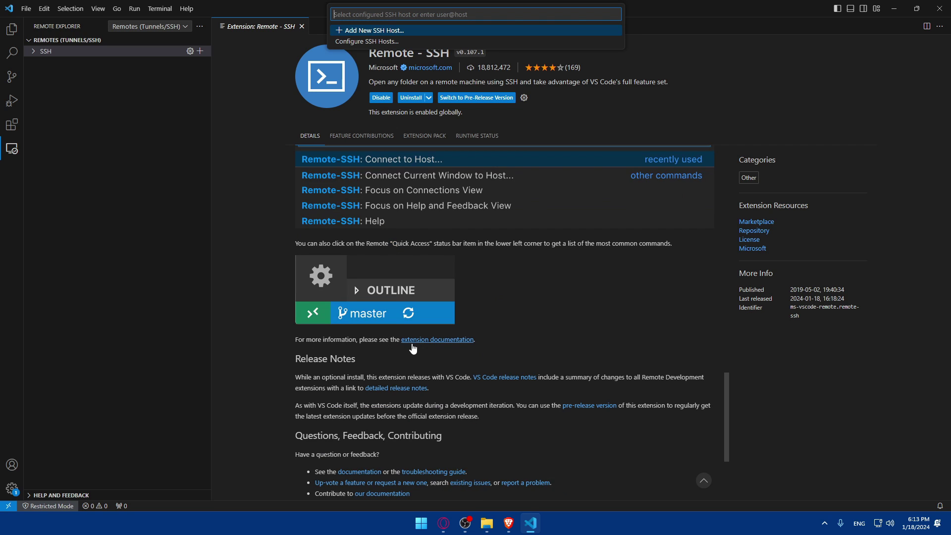
pyautogui.scroll(-2, 431, 346)
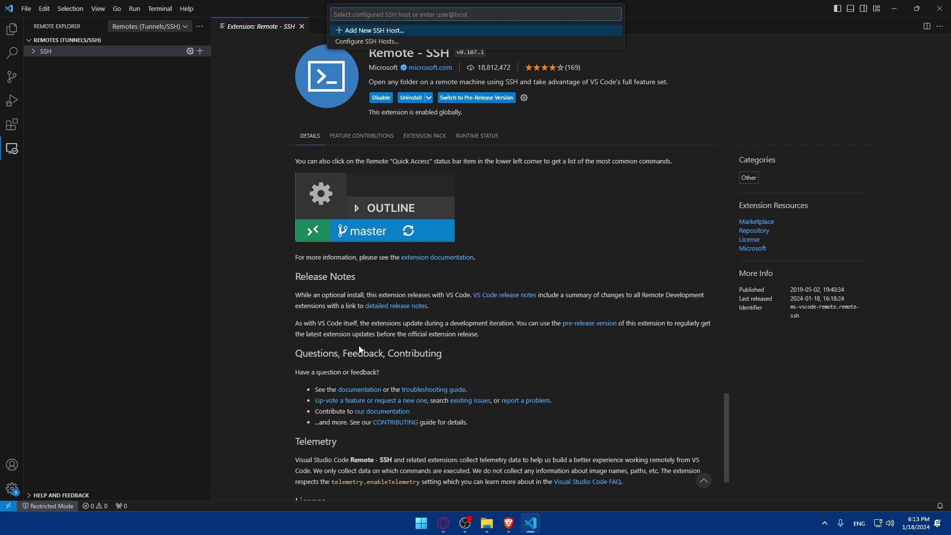
pyautogui.scroll(2, 374, 354)
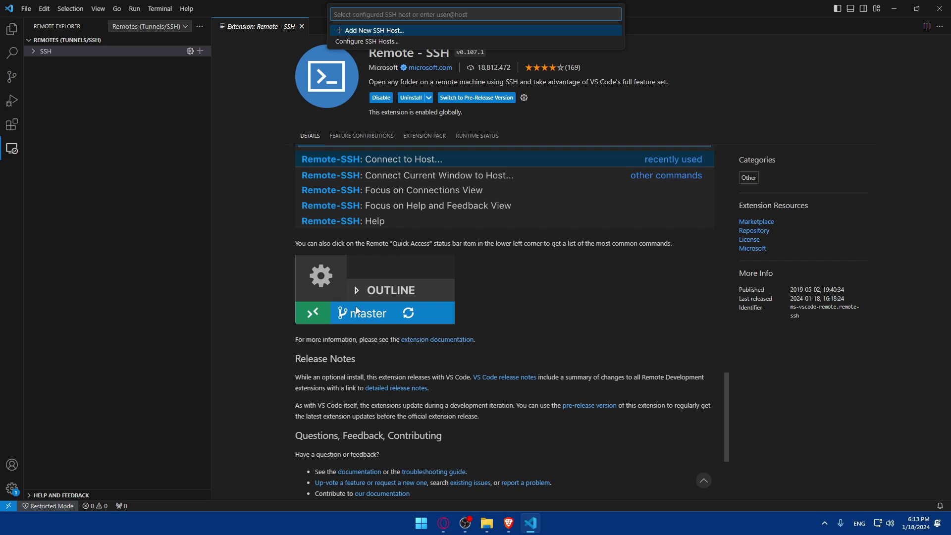
# Choose '+ Add New SSH Host...' in the host picker
pyautogui.click(384, 31)
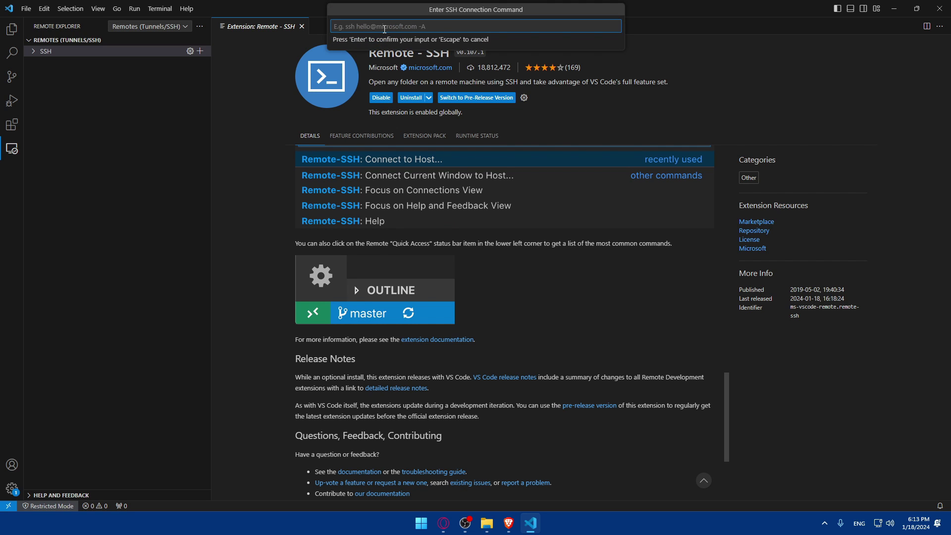
pyautogui.scroll(2, 443, 297)
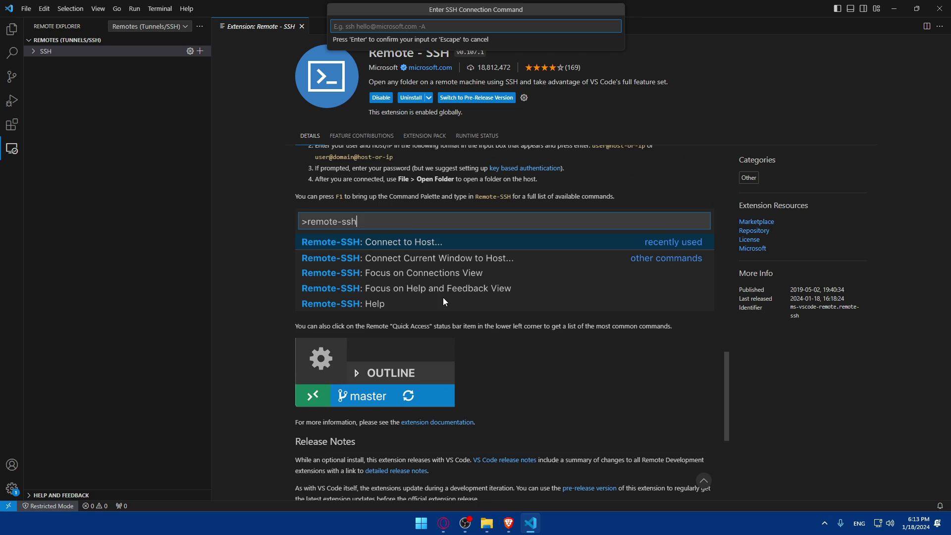
pyautogui.scroll(2, 442, 297)
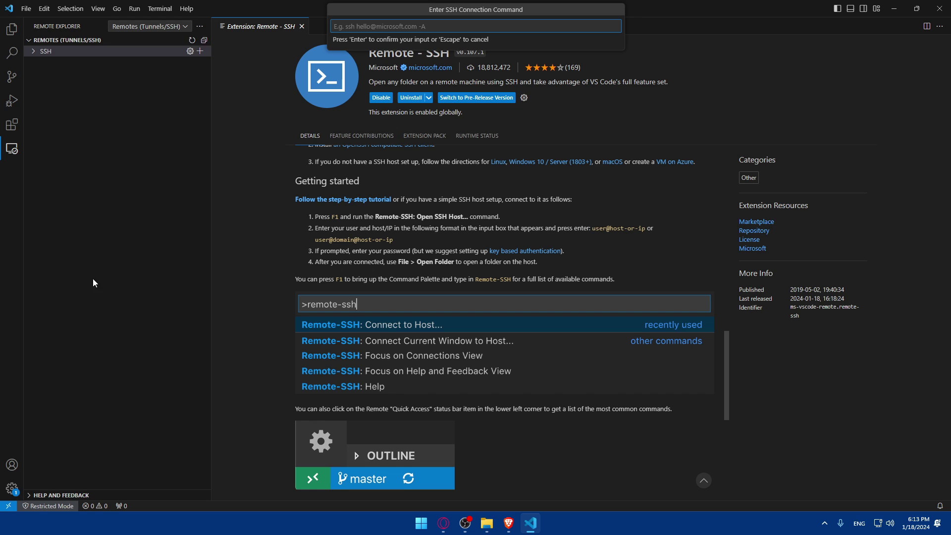
pyautogui.click(508, 523)
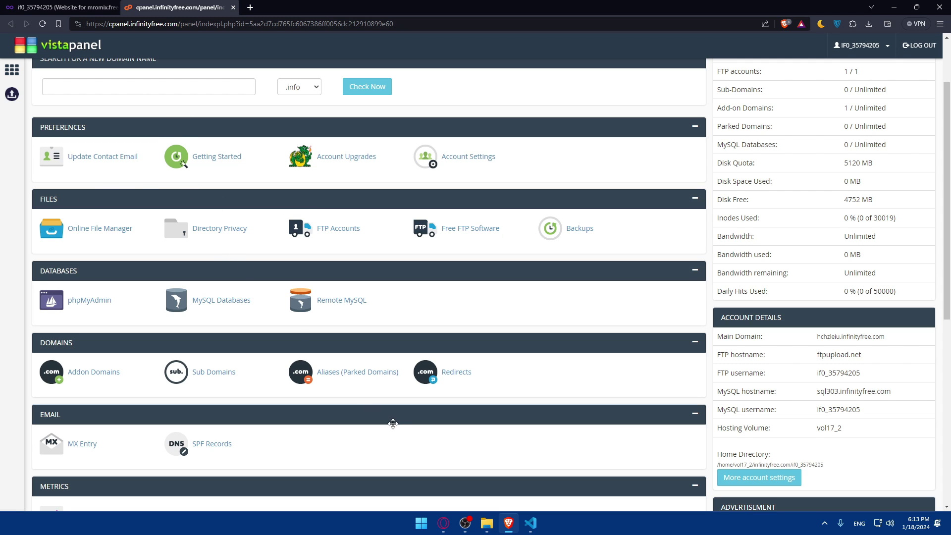
pyautogui.click(523, 527)
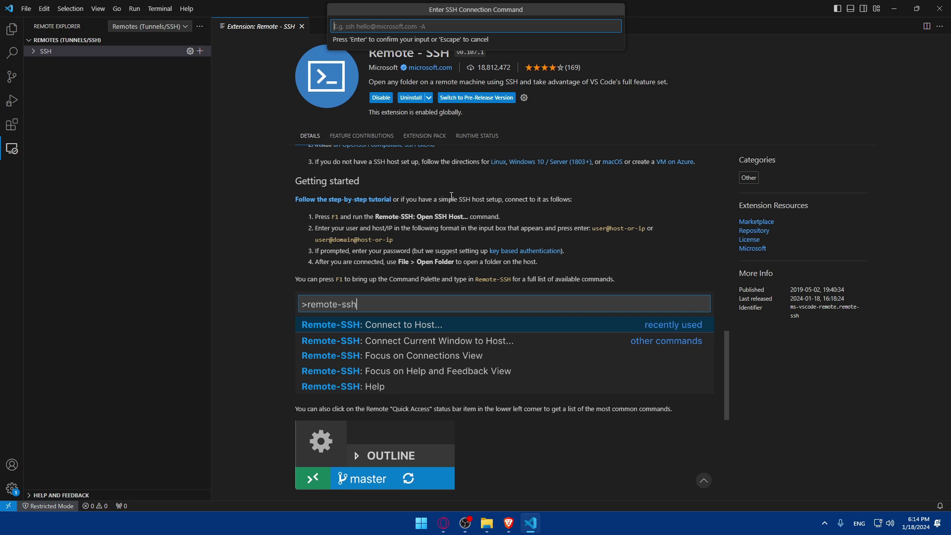
# Glance at the hosting control panel in Brave, then close the empty SSH prompt in VS Code
pyautogui.click(508, 523)
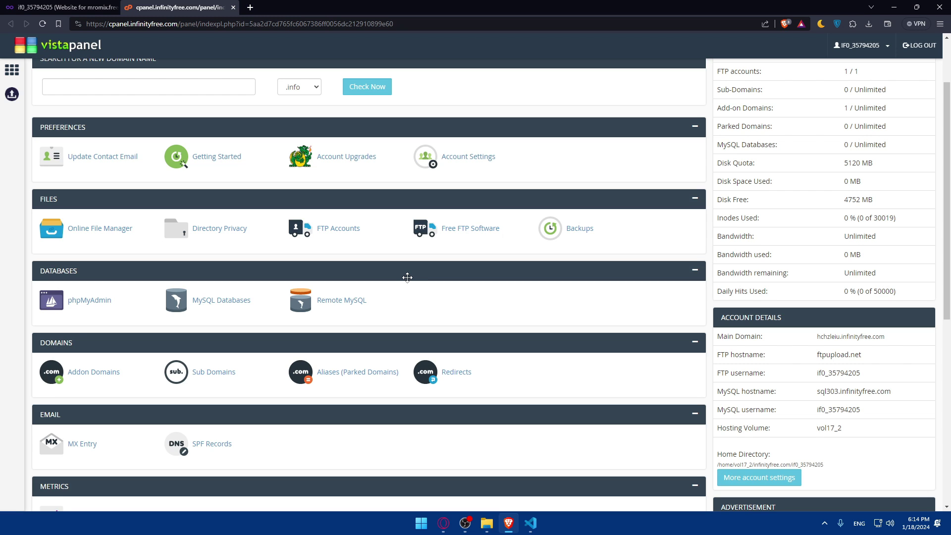
pyautogui.click(530, 523)
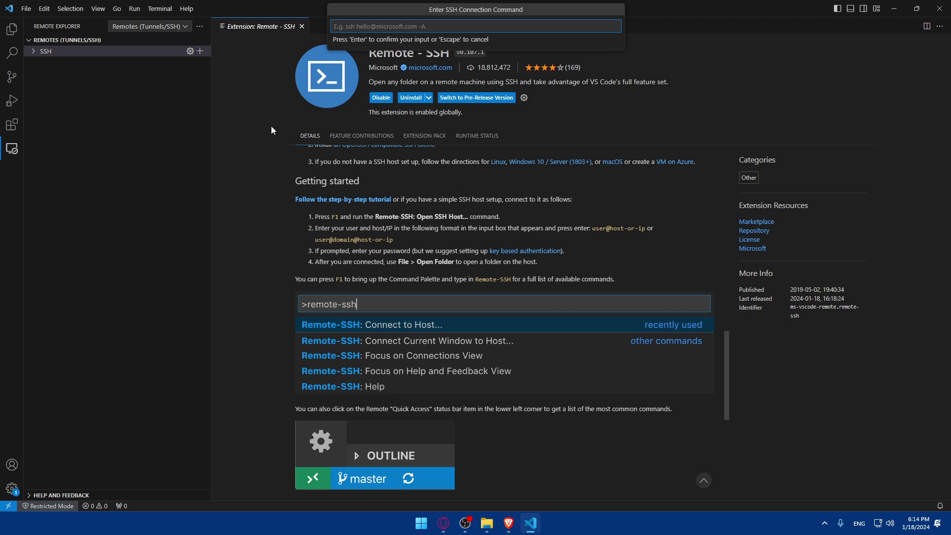
pyautogui.click(271, 127)
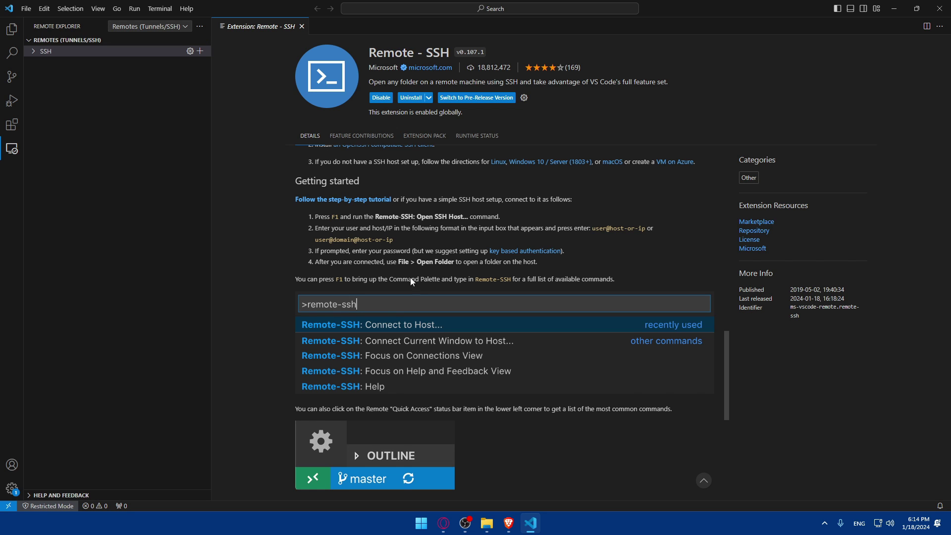
# Bring the InfinityFree vistapanel in Brave back to the front
pyautogui.click(509, 523)
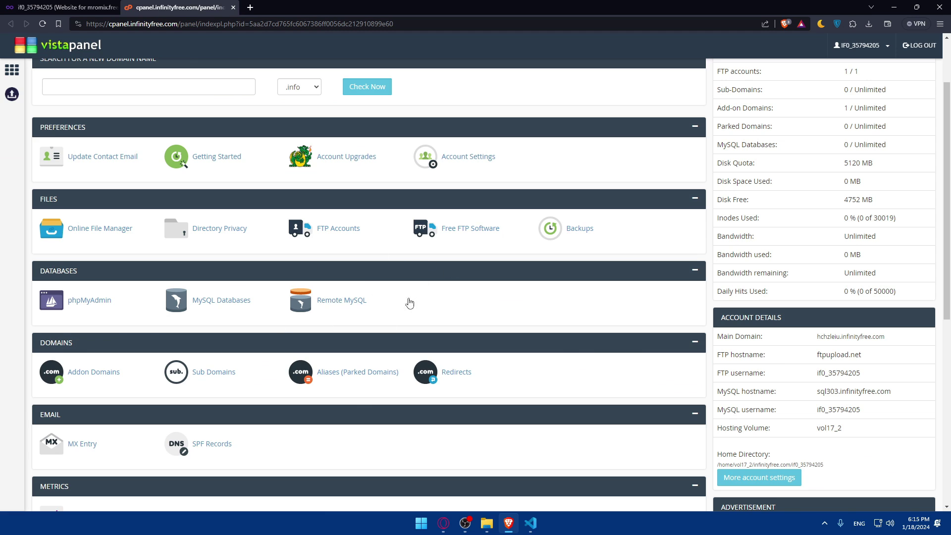
pyautogui.scroll(-5, 386, 293)
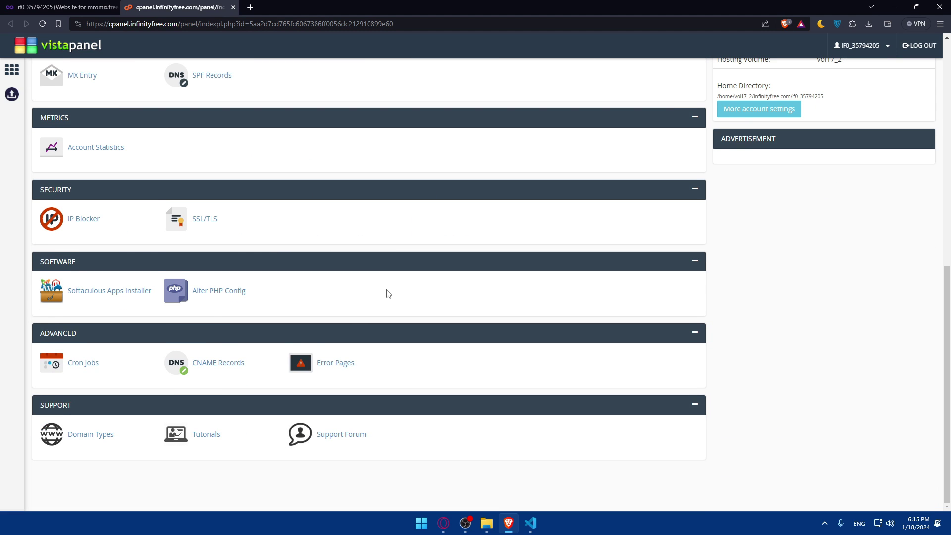
pyautogui.scroll(7, 386, 294)
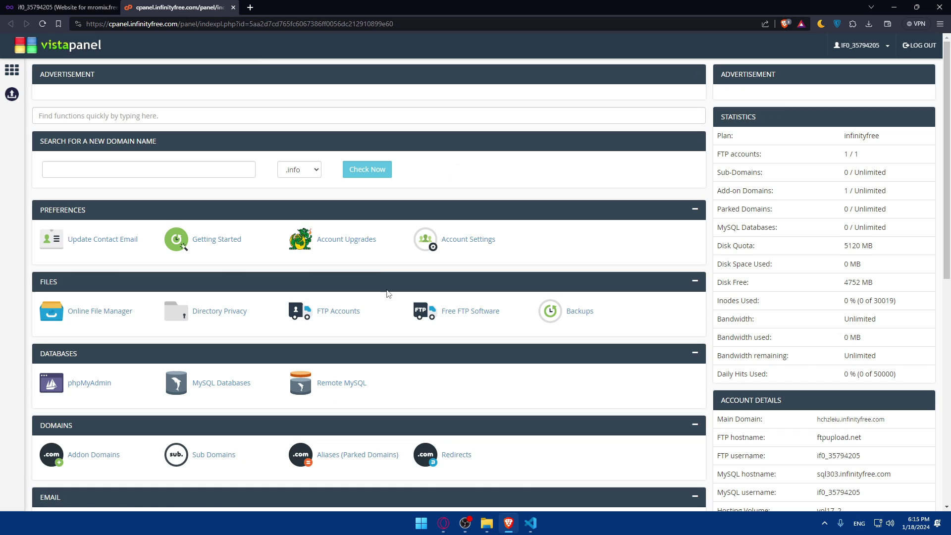